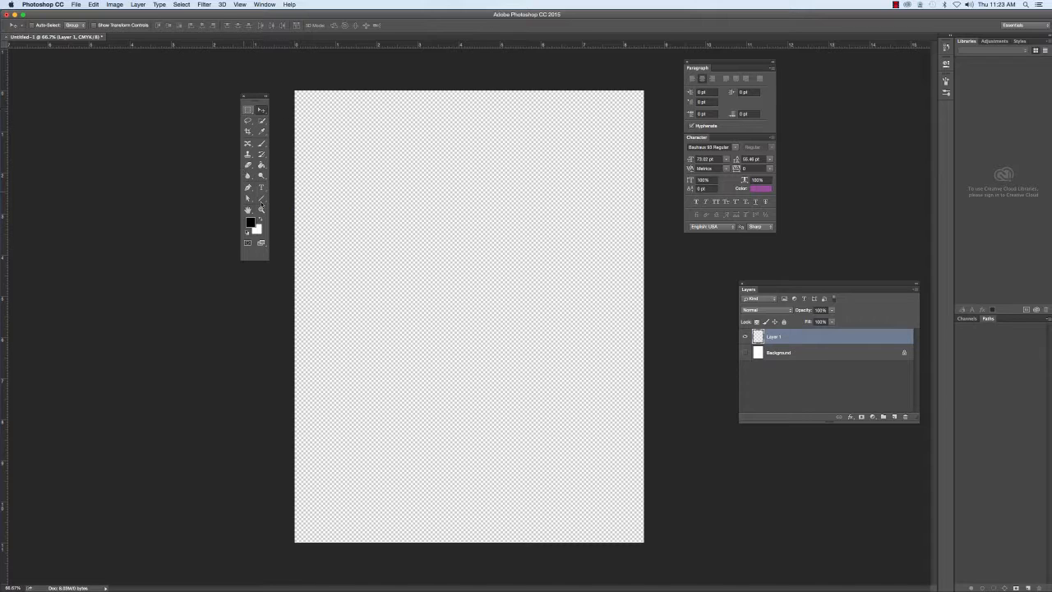
# Activate the Line tool and set its drawing mode to Pixels.
pyautogui.click(261, 201)
pyautogui.moveTo(261, 200); pyautogui.dragTo(301, 197)
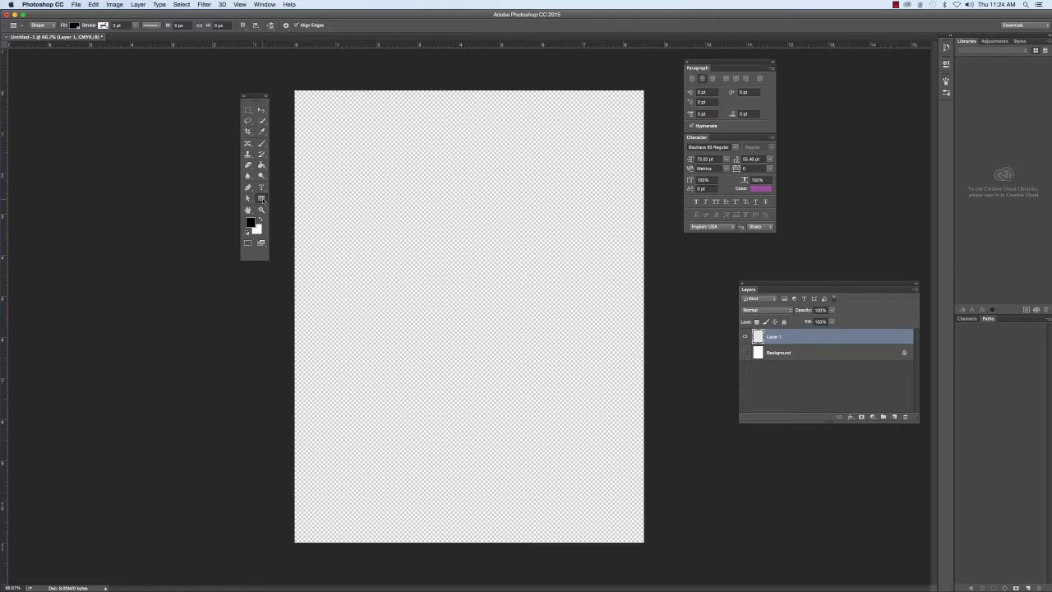
pyautogui.click(262, 200)
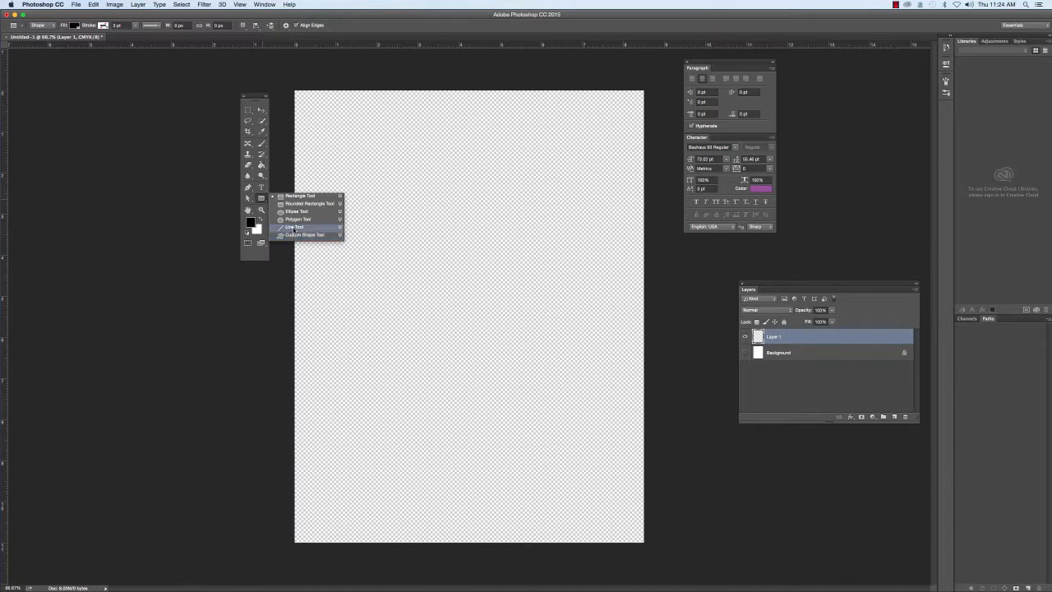
pyautogui.click(294, 227)
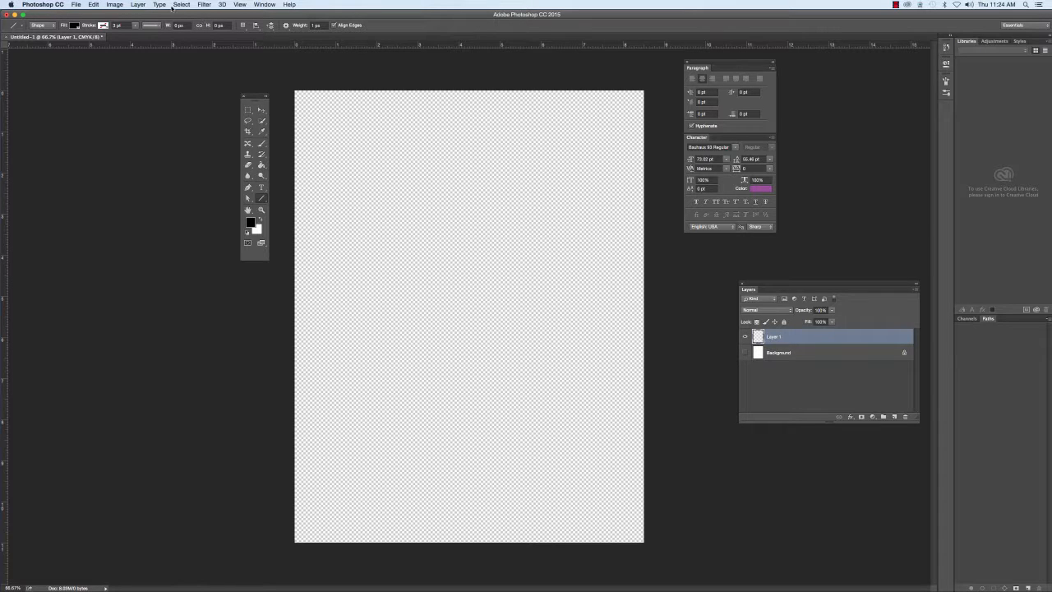
pyautogui.click(43, 26)
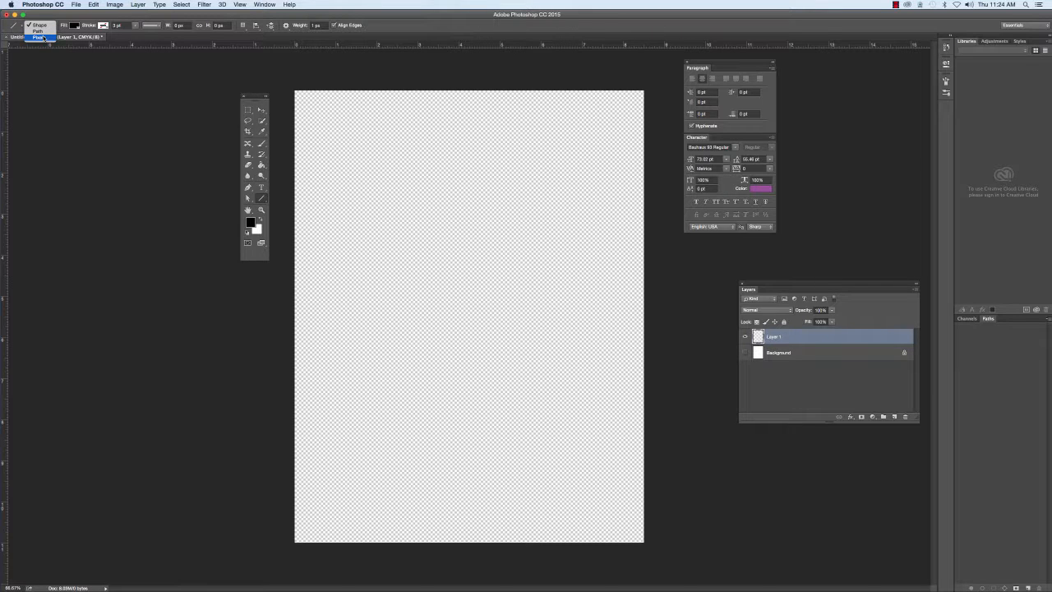
pyautogui.click(43, 37)
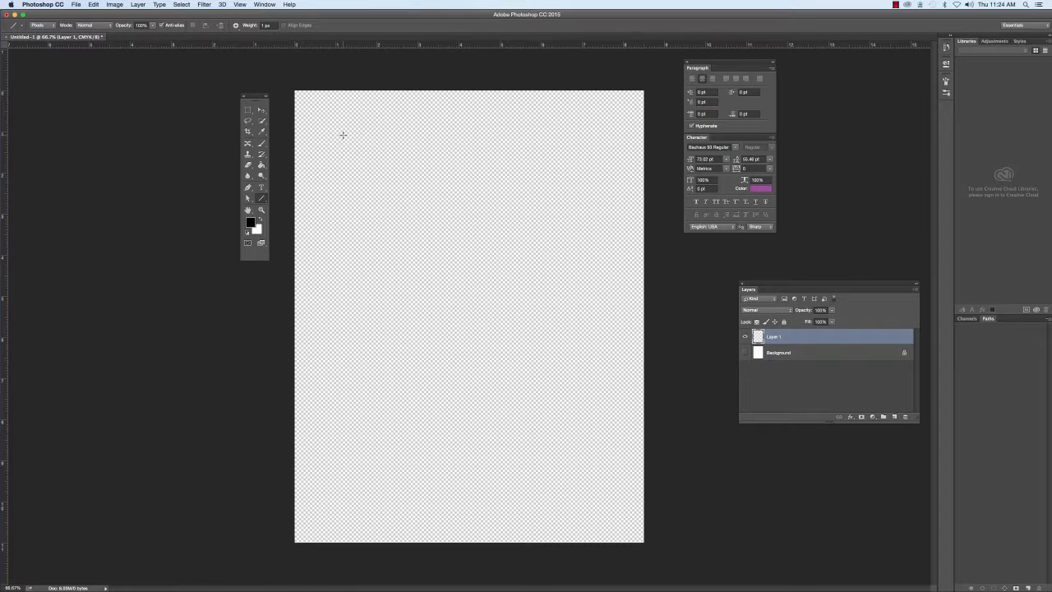
pyautogui.click(40, 24)
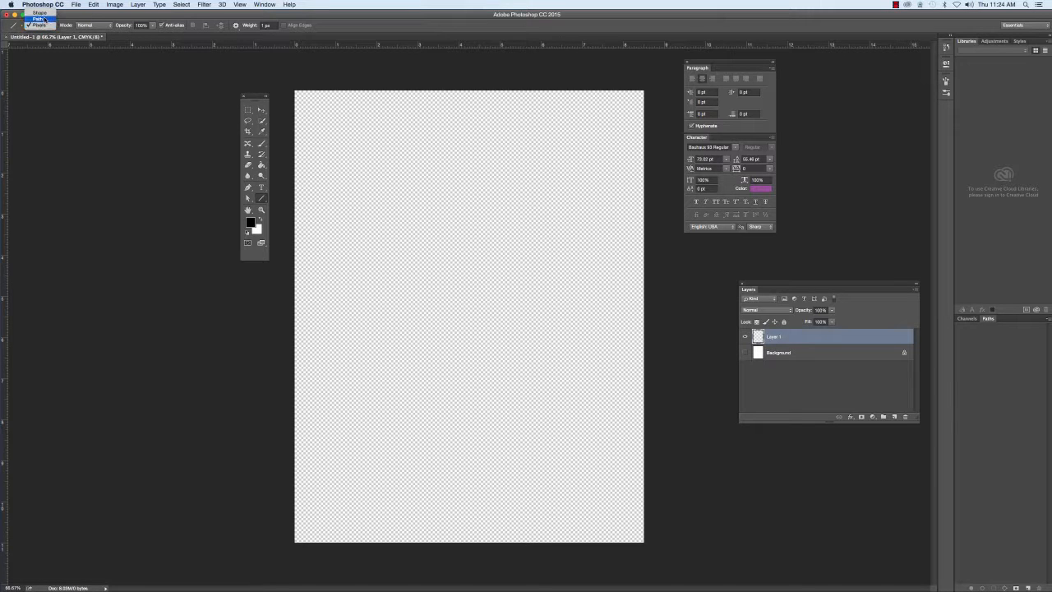
pyautogui.click(83, 16)
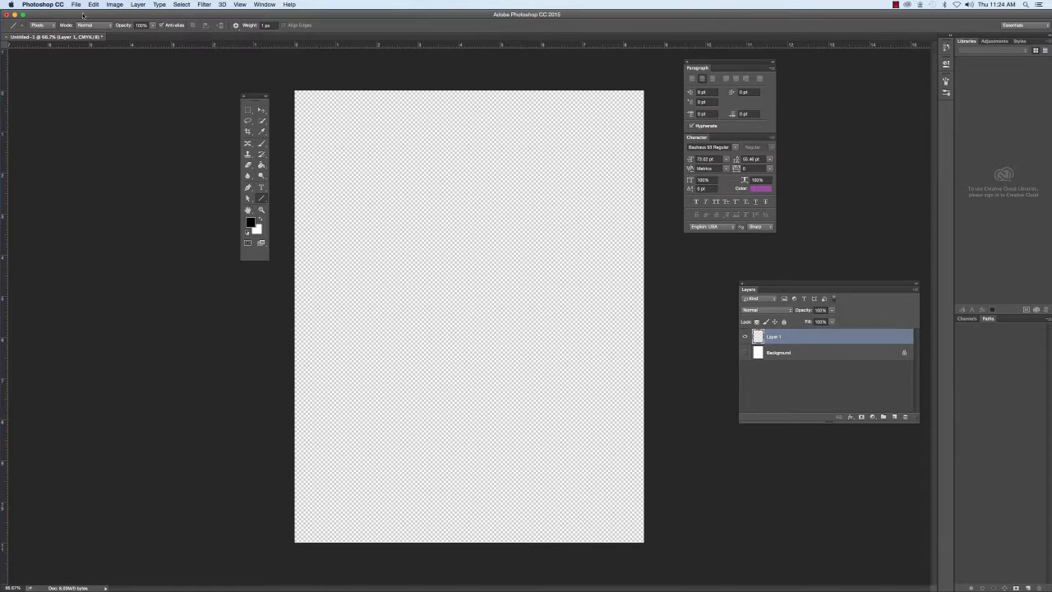
pyautogui.click(22, 25)
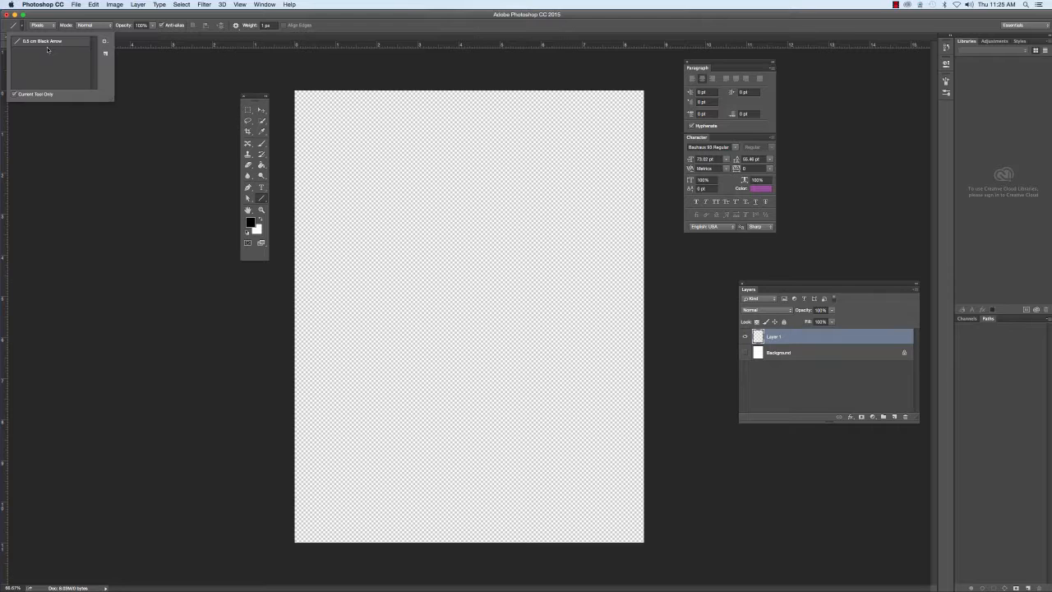
pyautogui.click(174, 18)
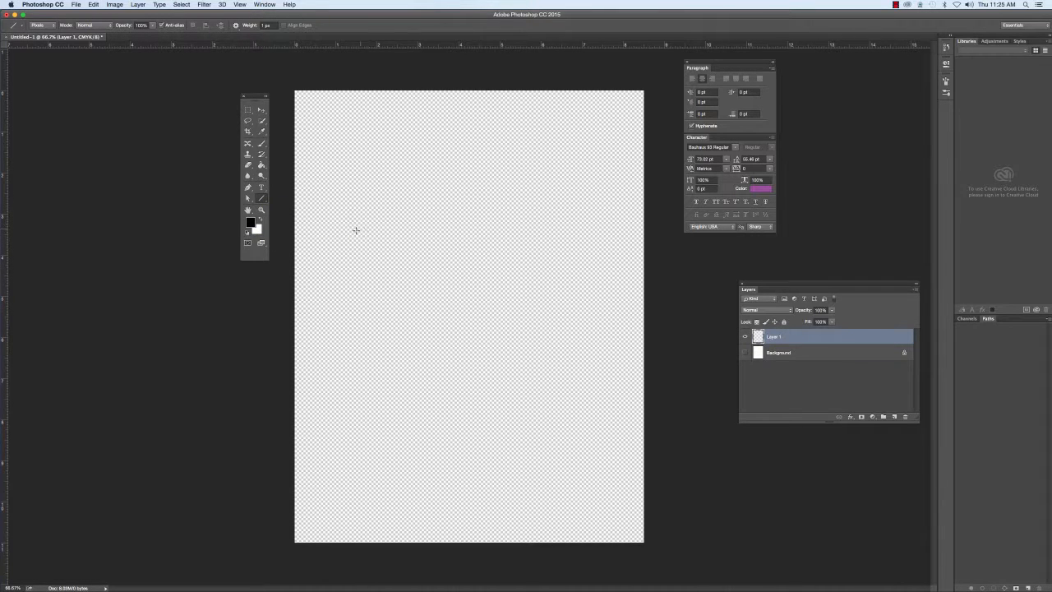
# Draw a 1 px diagonal test line across the middle of the page and undo it.
pyautogui.moveTo(351, 231); pyautogui.dragTo(590, 378)
pyautogui.press('super+z')
# Set the line weight to 10 px, and draw and undo a diagonal test line across the page.
pyautogui.click(266, 25)
pyautogui.click(263, 25)
pyautogui.write('0')
pyautogui.press('Return')
pyautogui.moveTo(332, 215); pyautogui.dragTo(609, 372)
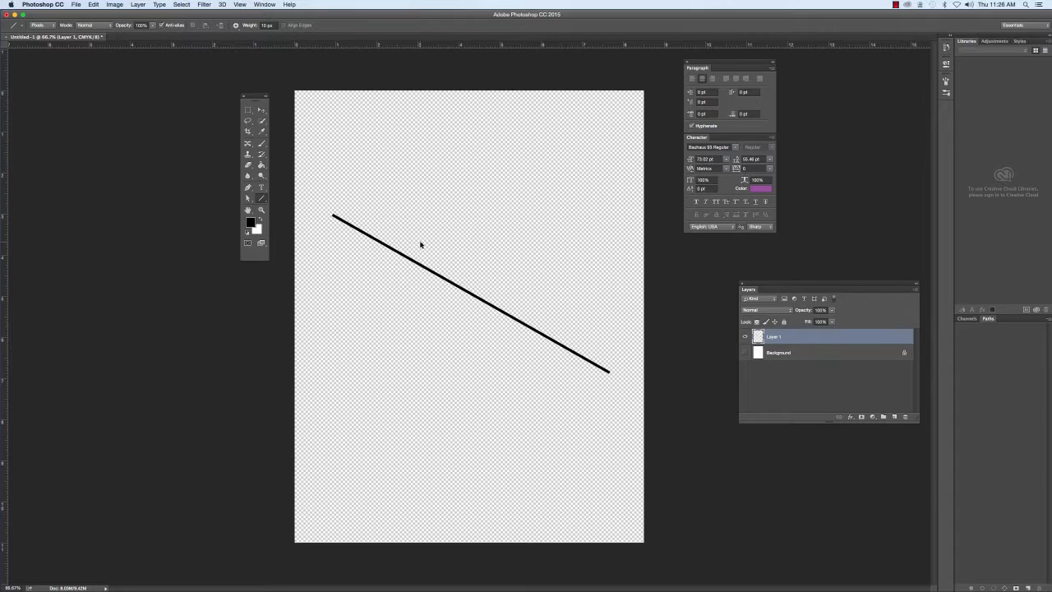
pyautogui.press('super+z')
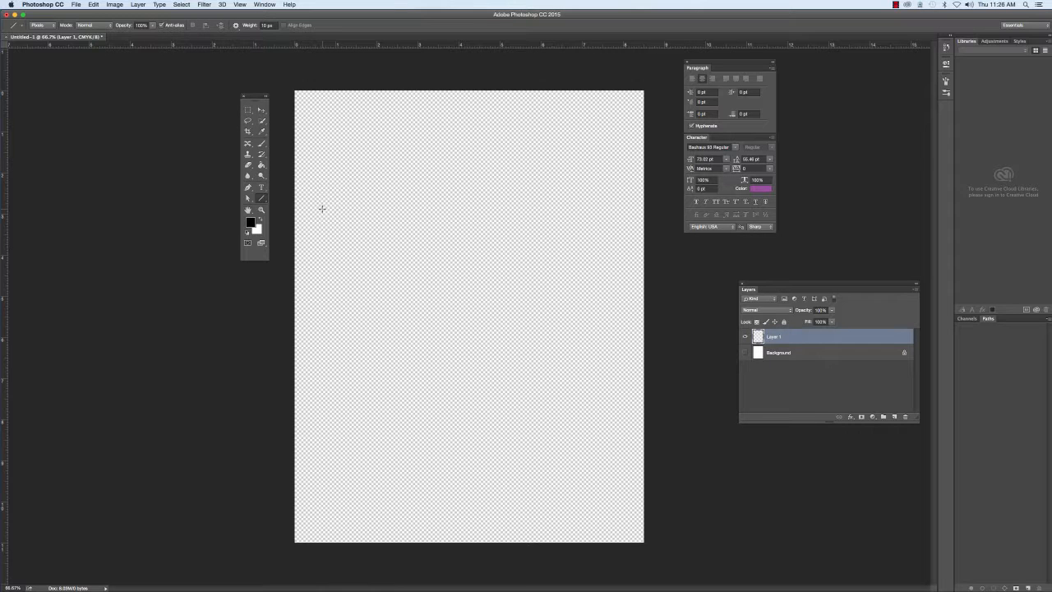
# Draw a straight horizontal line and a vertical line crossing it in the page's upper half, and clear both from the layer.
pyautogui.moveTo(321, 209); pyautogui.dragTo(624, 209)
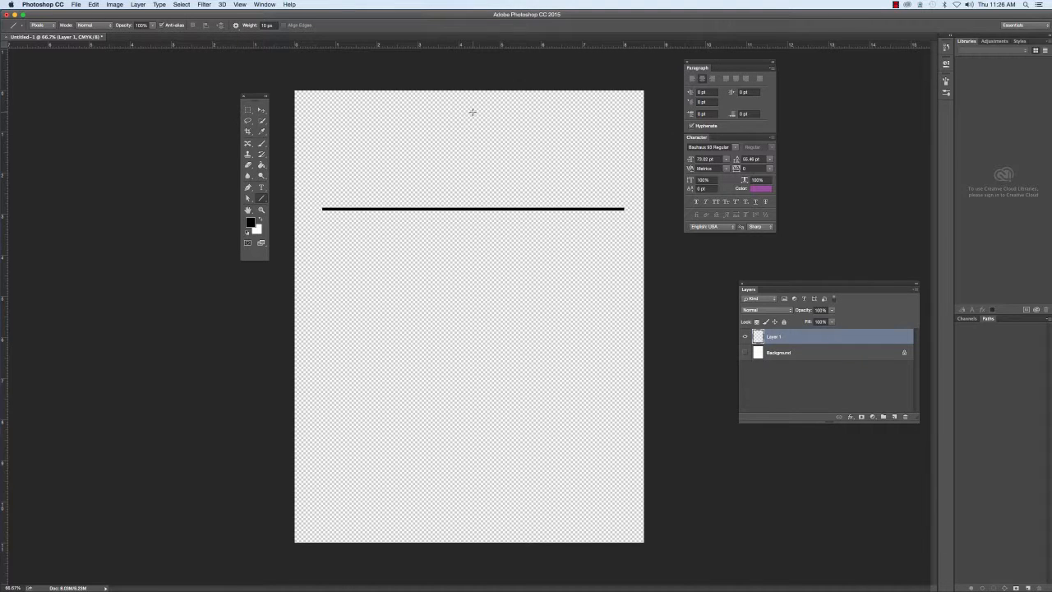
pyautogui.moveTo(472, 111); pyautogui.dragTo(488, 350)
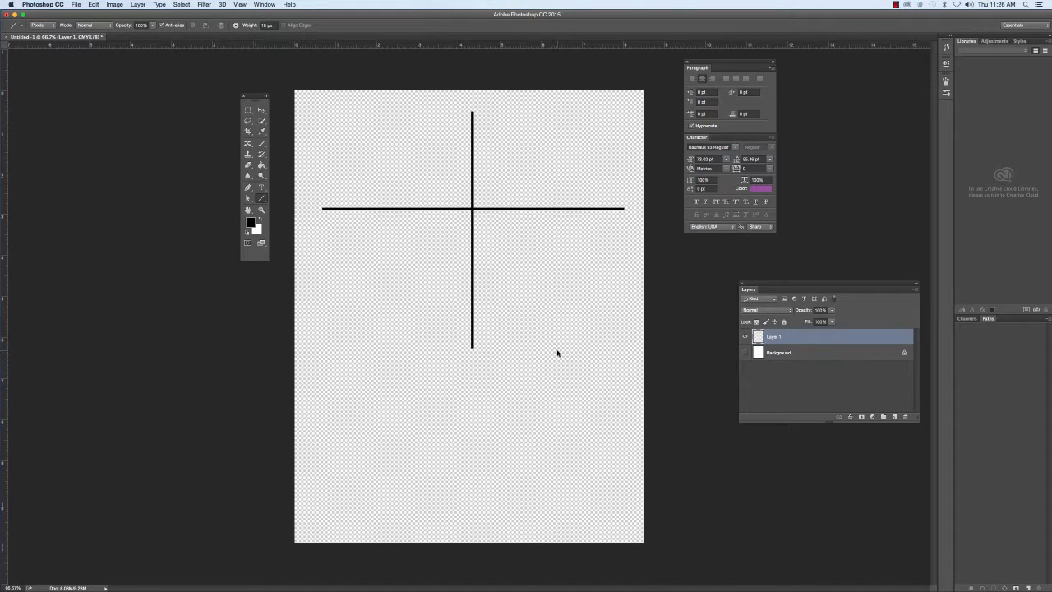
pyautogui.press('super+a')
pyautogui.press('Delete')
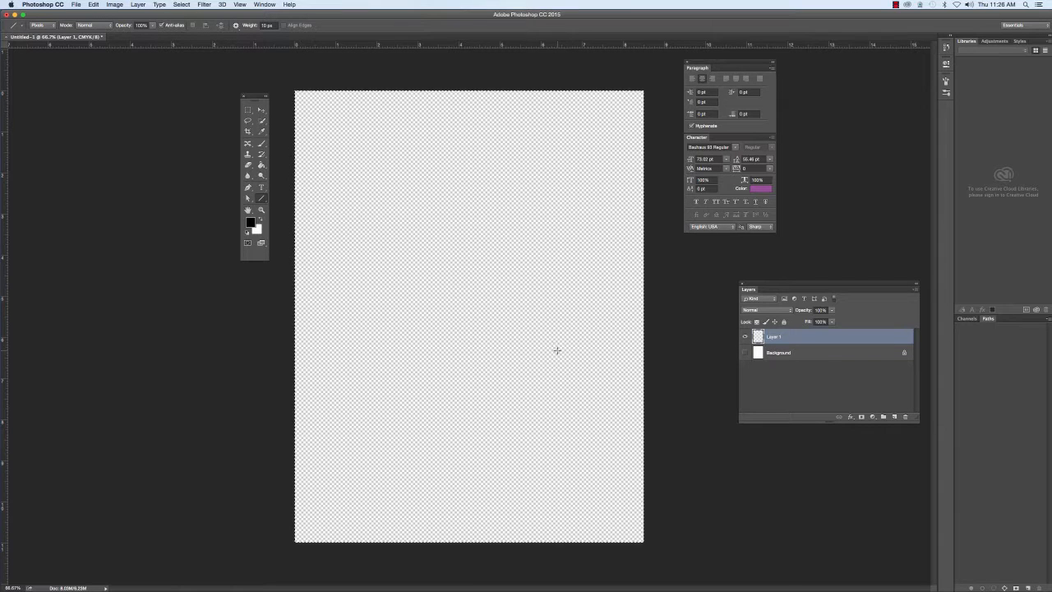
pyautogui.press('super+d')
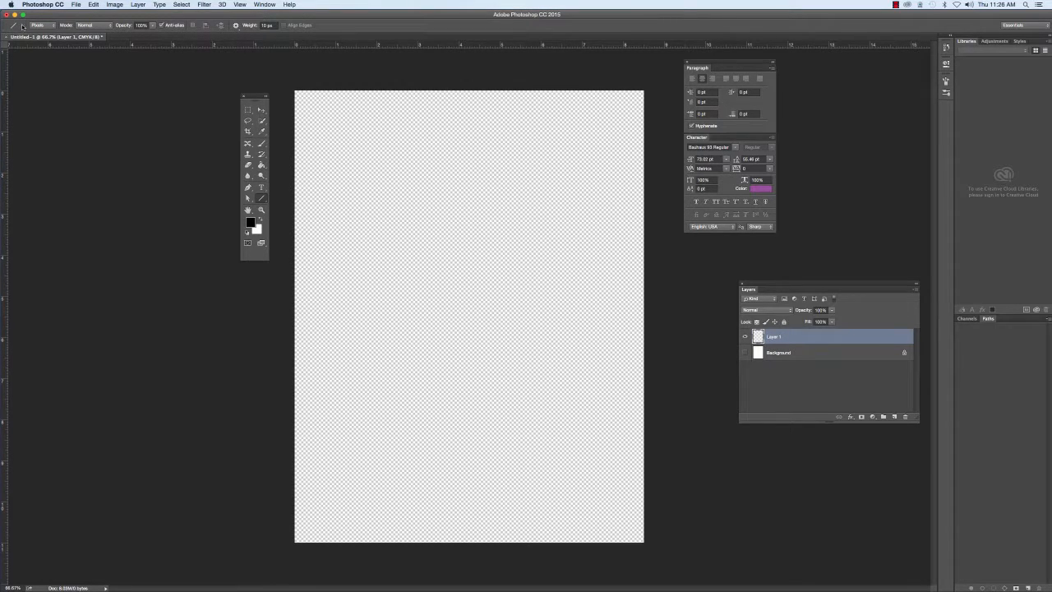
# Apply the 0.5 cm Black Arrow preset to the Line tool, and draw and undo a diagonal arrow shape.
pyautogui.click(51, 26)
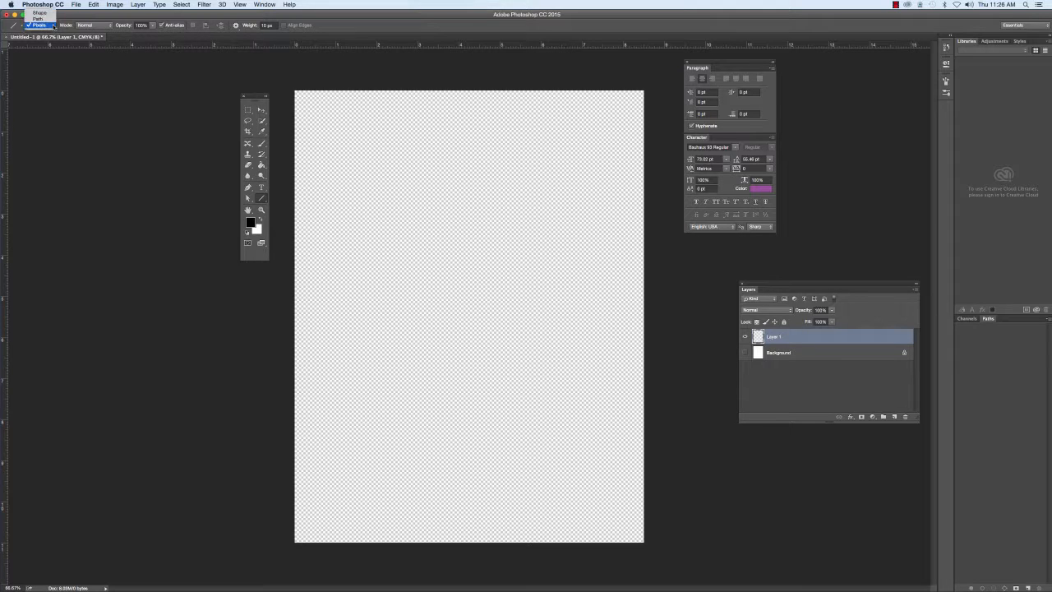
pyautogui.click(51, 26)
pyautogui.click(19, 25)
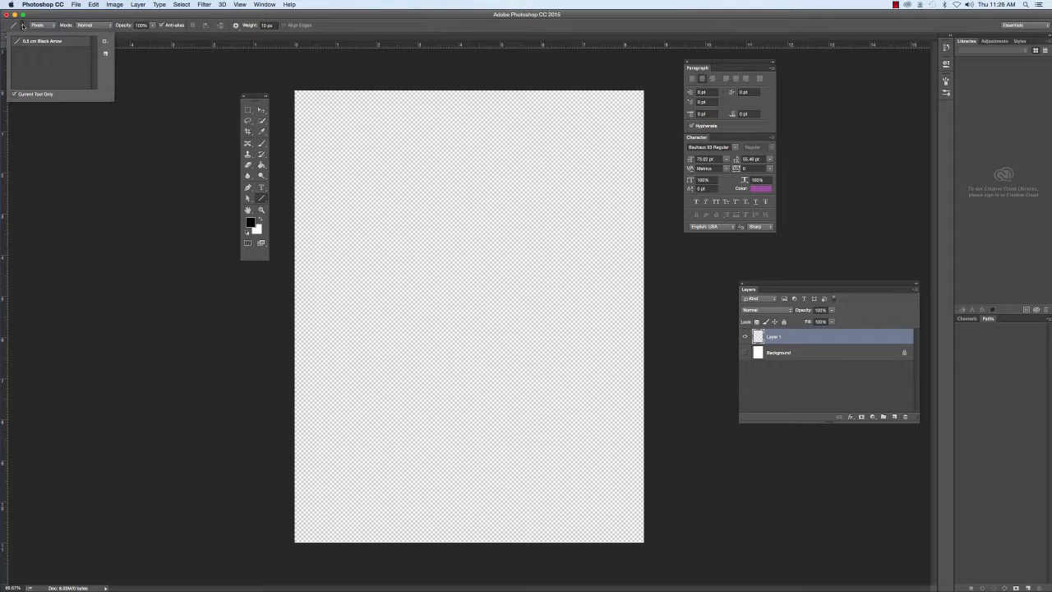
pyautogui.click(32, 42)
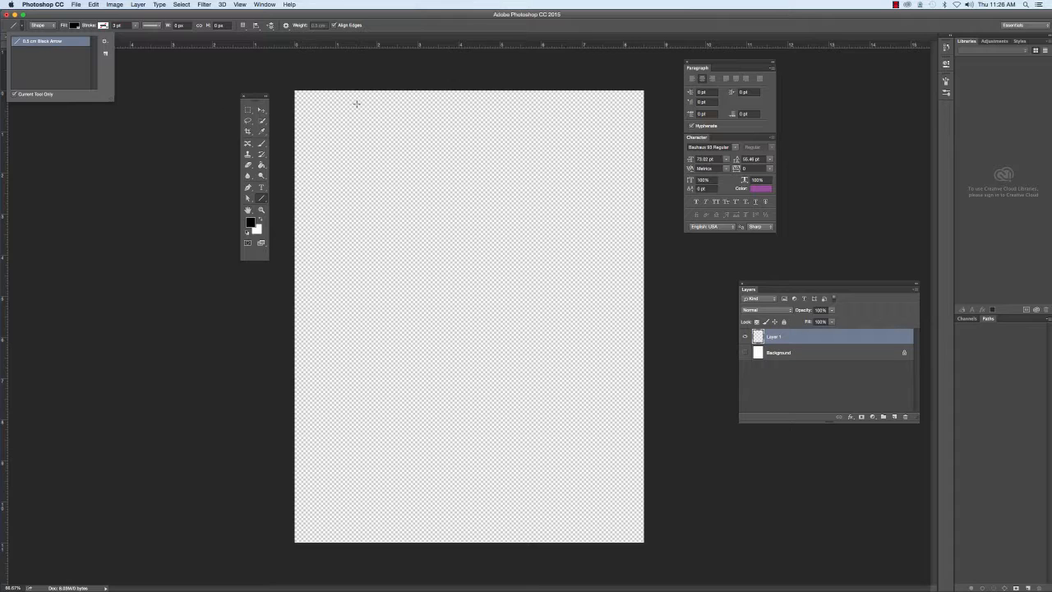
pyautogui.moveTo(327, 128); pyautogui.dragTo(617, 251)
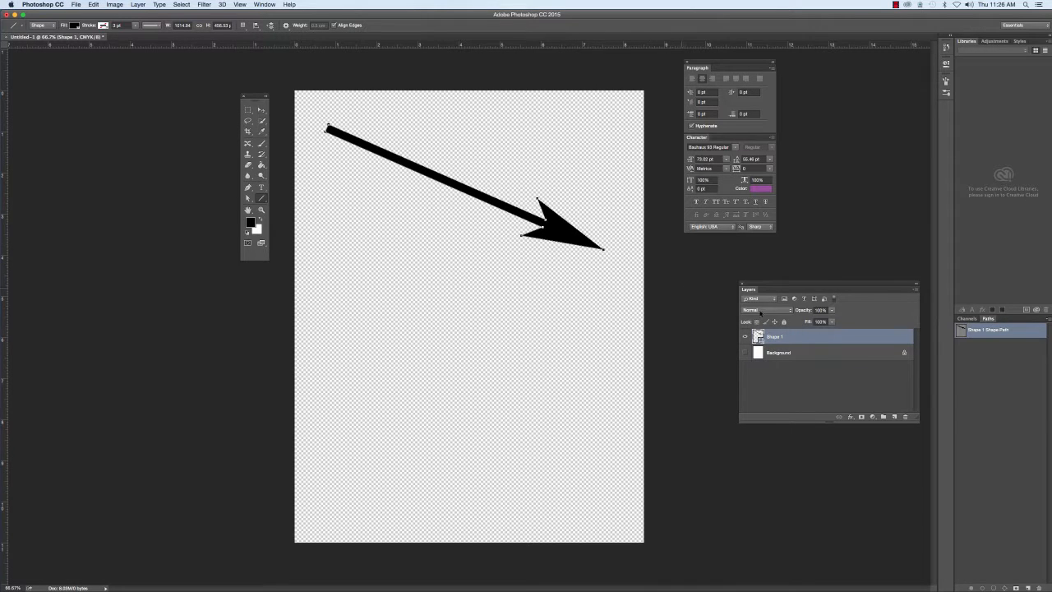
pyautogui.press('super+z')
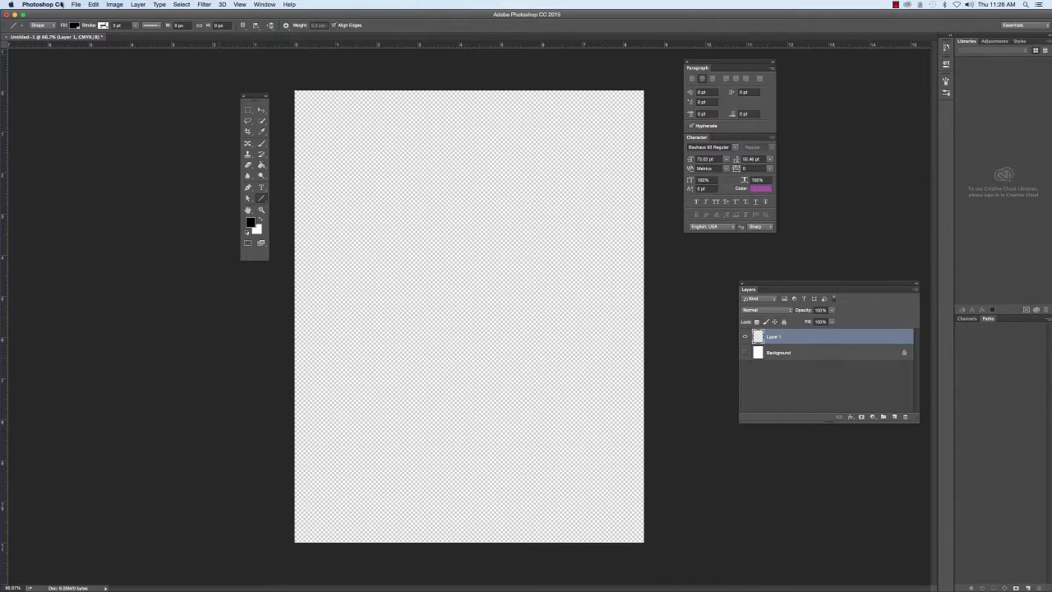
# Set the drawing mode to Pixels and draw a downward diagonal arrow and a straight horizontal arrow on Layer 1.
pyautogui.click(38, 25)
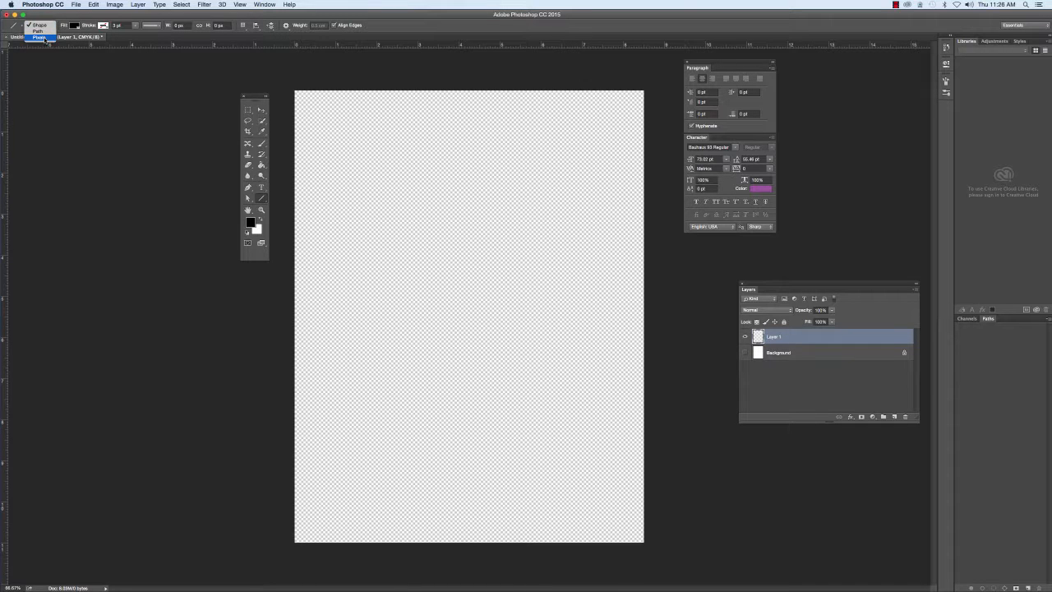
pyautogui.click(45, 38)
pyautogui.moveTo(324, 122); pyautogui.dragTo(603, 276)
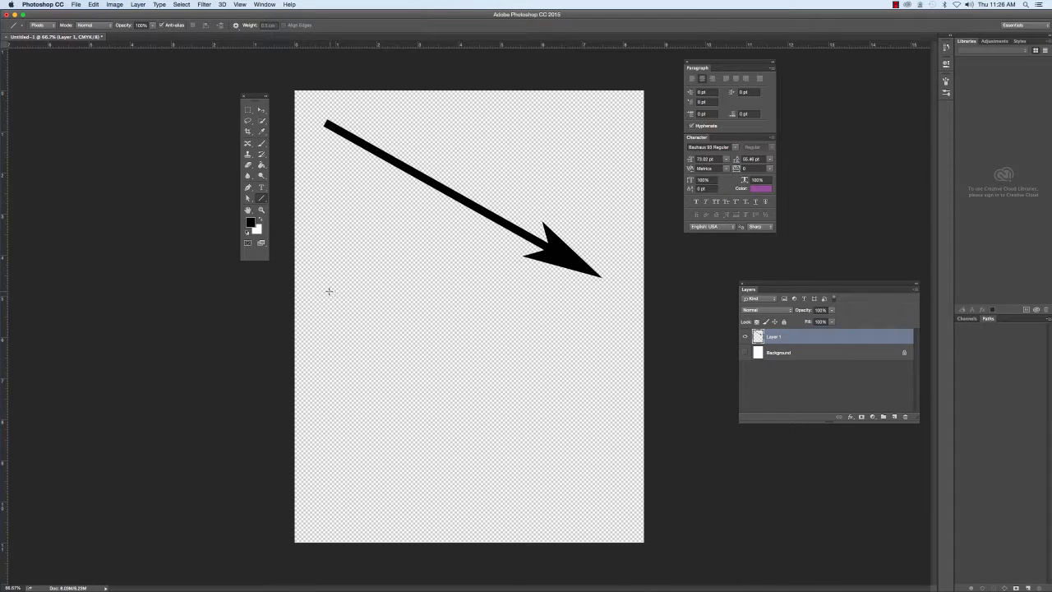
pyautogui.moveTo(329, 291); pyautogui.dragTo(599, 302)
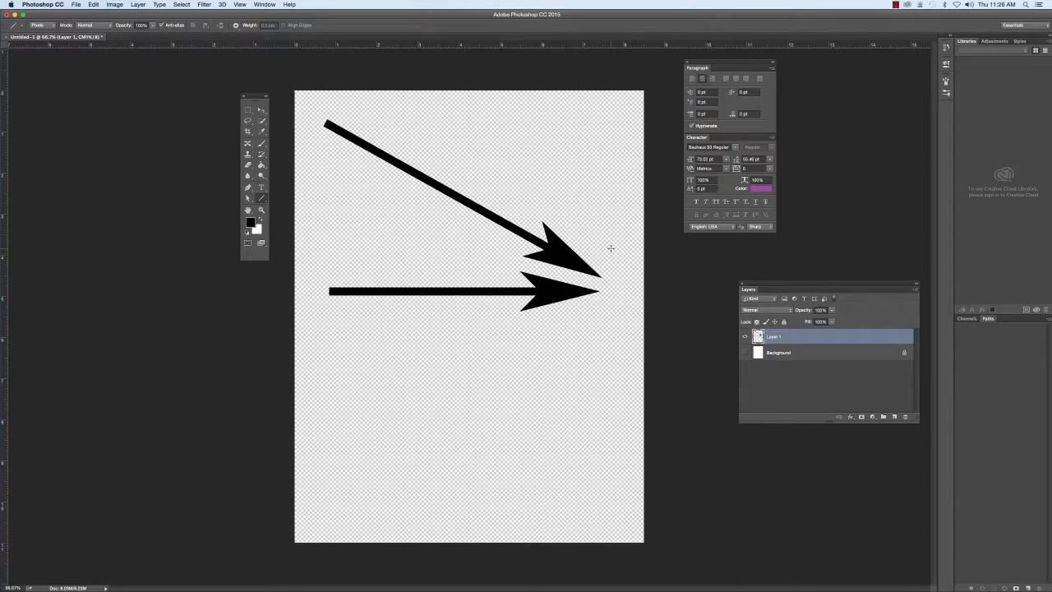
# Select the whole canvas, delete both arrows from Layer 1 and deselect.
pyautogui.press('super+a')
pyautogui.press('BackSpace')
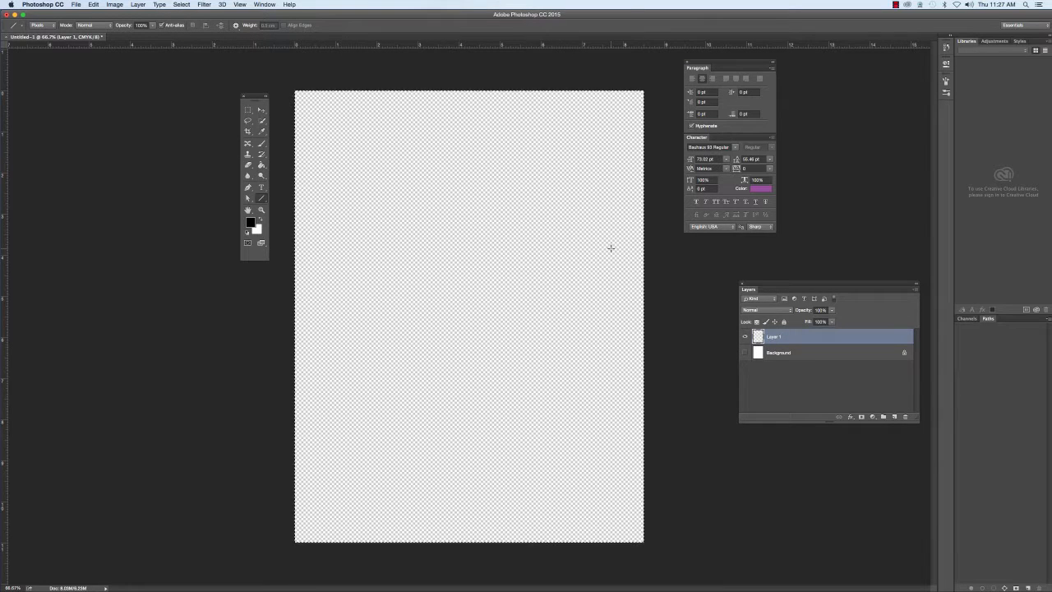
pyautogui.press('super+d')
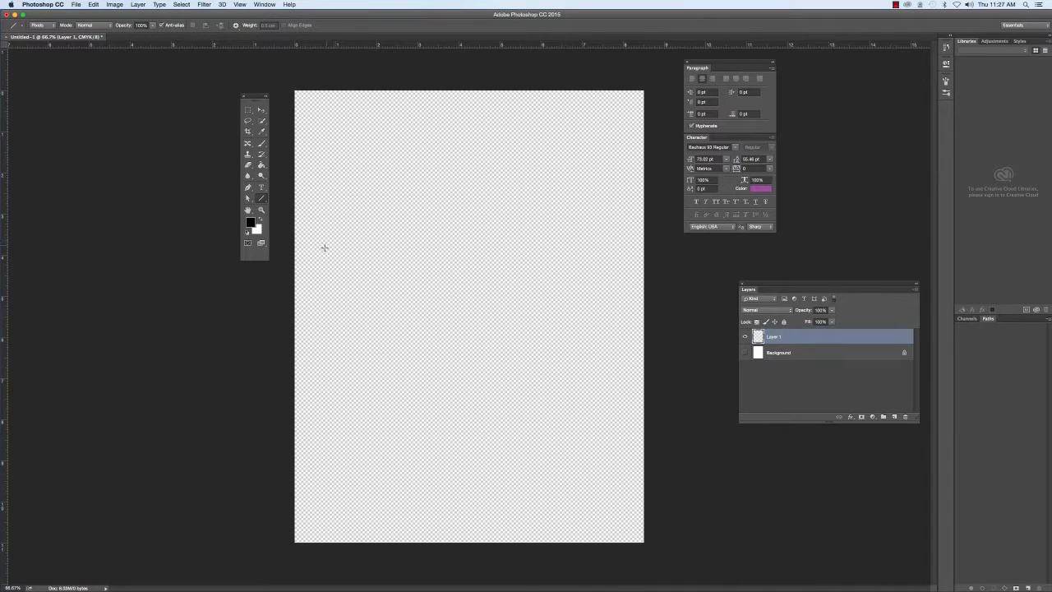
# Draw a straight horizontal arrow across the page's upper half, and start and commit a Rotate transform on it.
pyautogui.moveTo(332, 242); pyautogui.dragTo(609, 283)
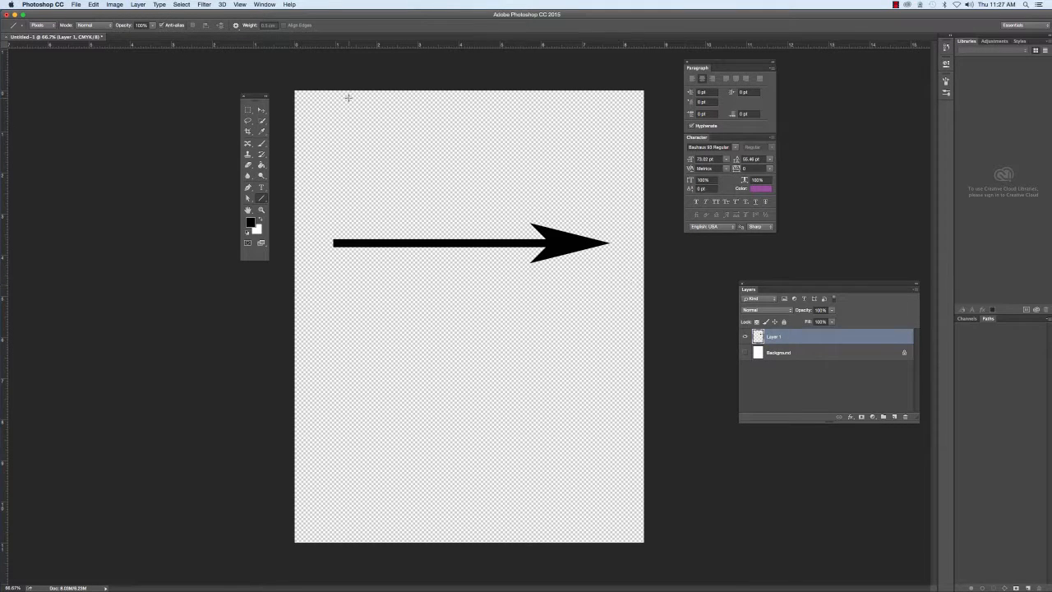
pyautogui.click(94, 4)
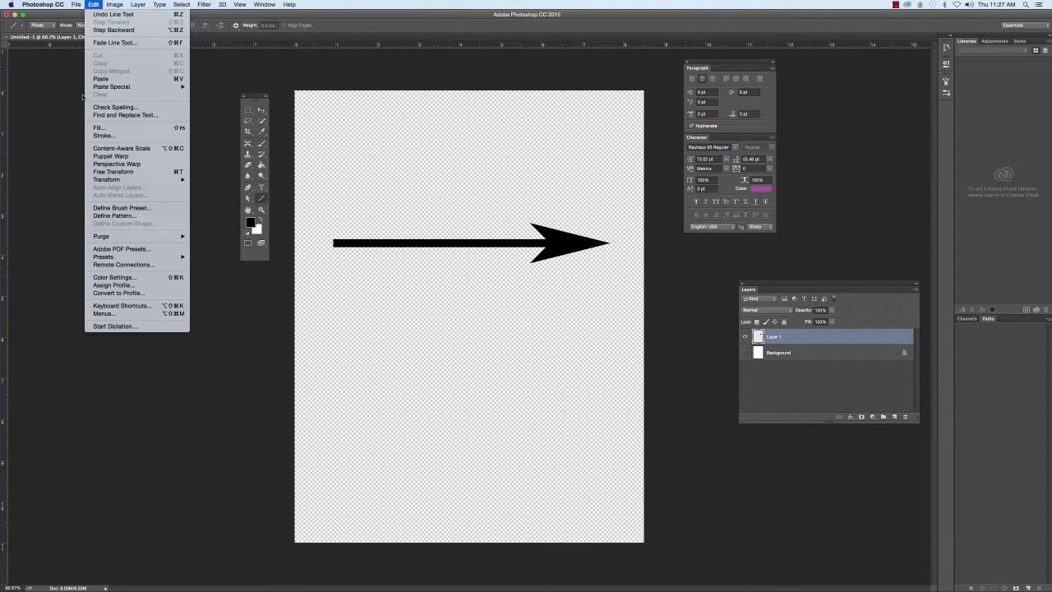
pyautogui.moveTo(105, 181)
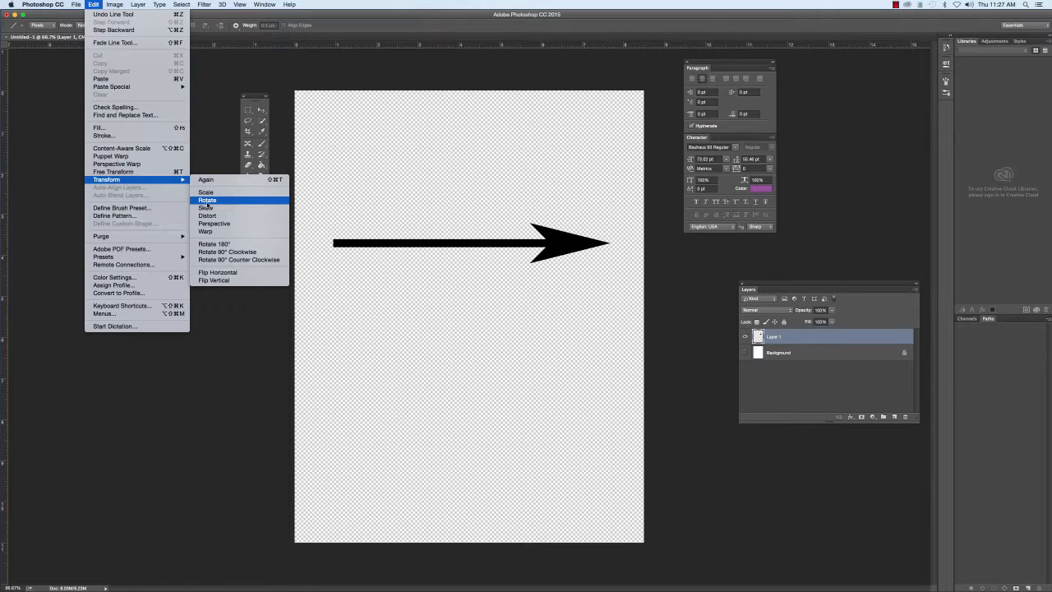
pyautogui.click(206, 202)
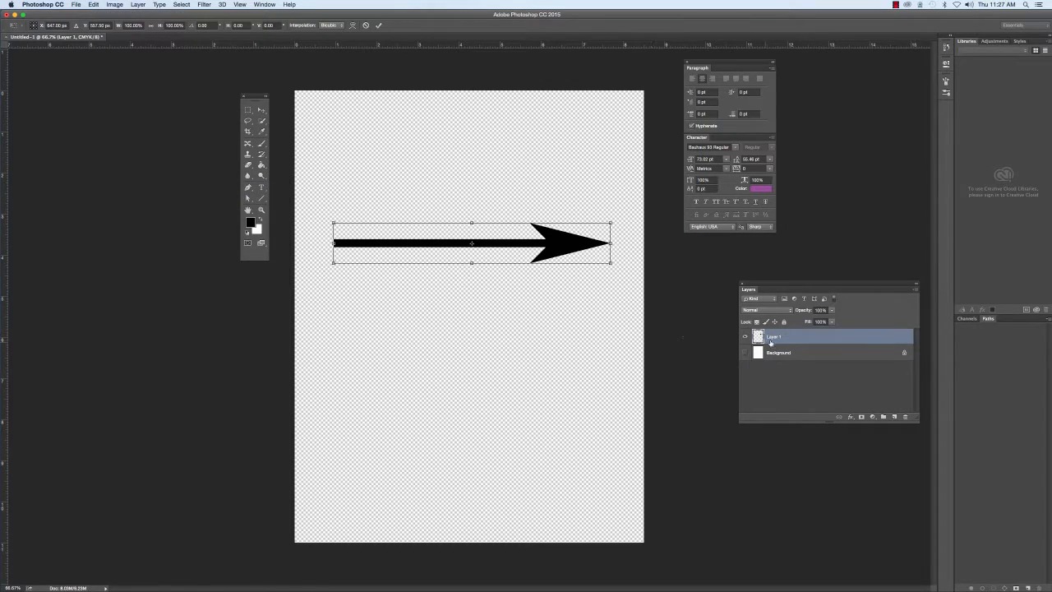
pyautogui.moveTo(616, 266)
pyautogui.mouseDown()
pyautogui.moveTo(592, 326)
pyautogui.moveTo(503, 396)
pyautogui.moveTo(498, 377)
pyautogui.moveTo(536, 386)
pyautogui.moveTo(589, 321)
pyautogui.moveTo(609, 281)
pyautogui.moveTo(602, 261)
pyautogui.mouseUp()
pyautogui.click(94, 4)
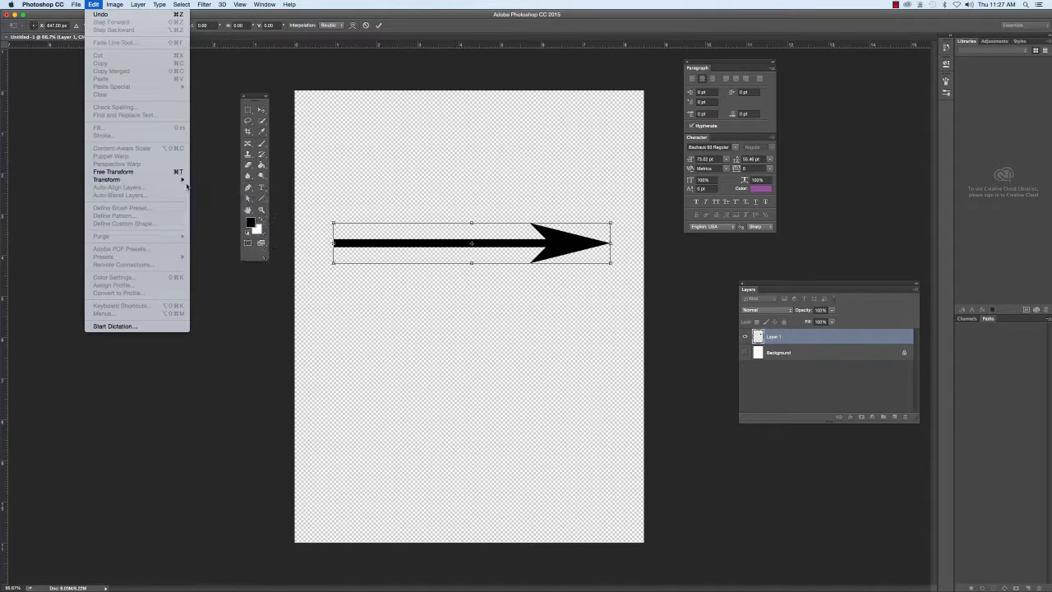
pyautogui.moveTo(171, 186)
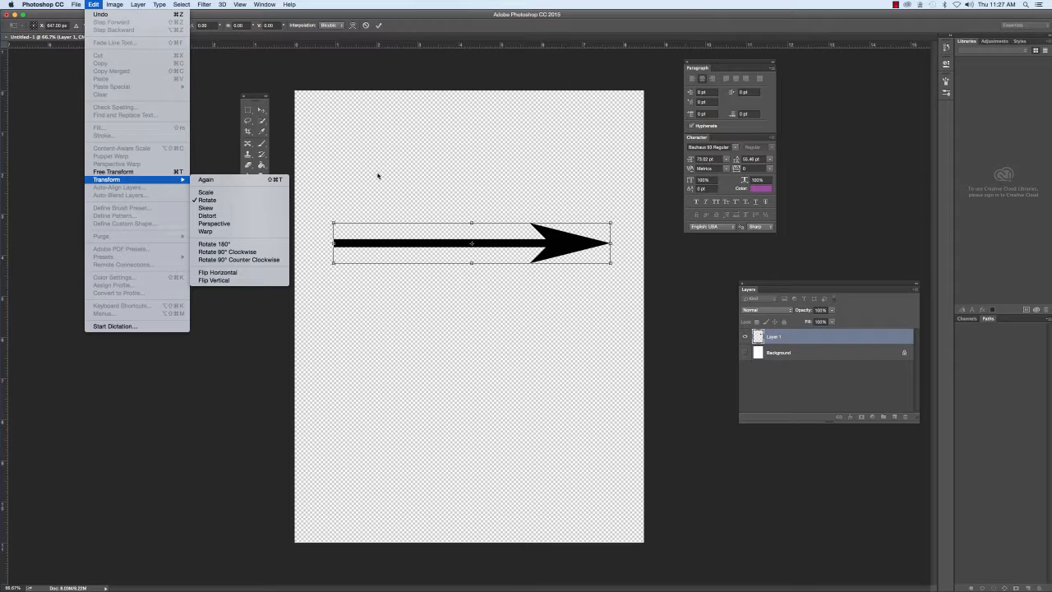
pyautogui.click(419, 25)
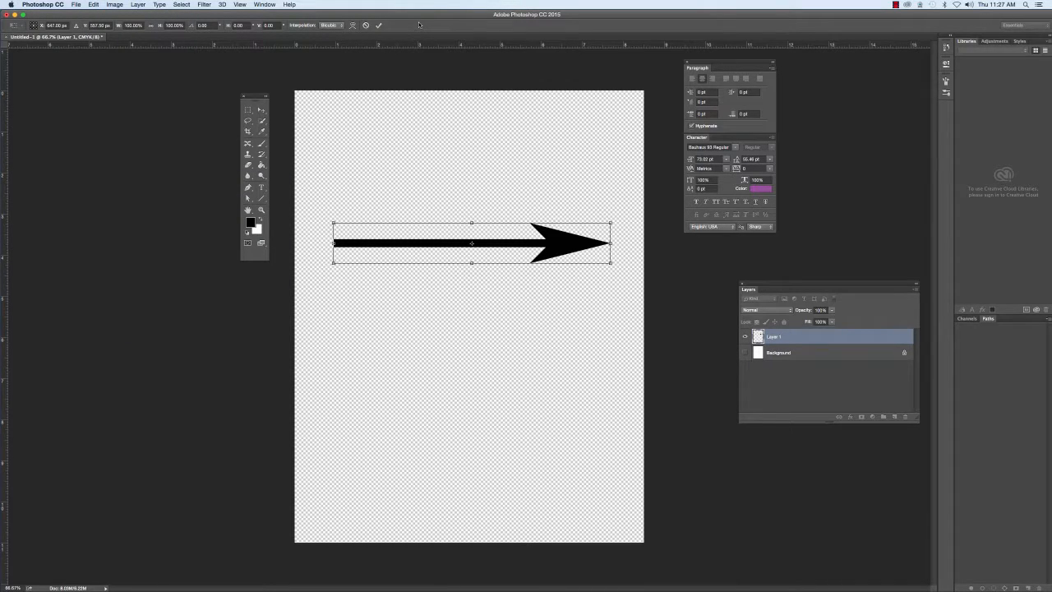
pyautogui.click(379, 26)
pyautogui.press('u')
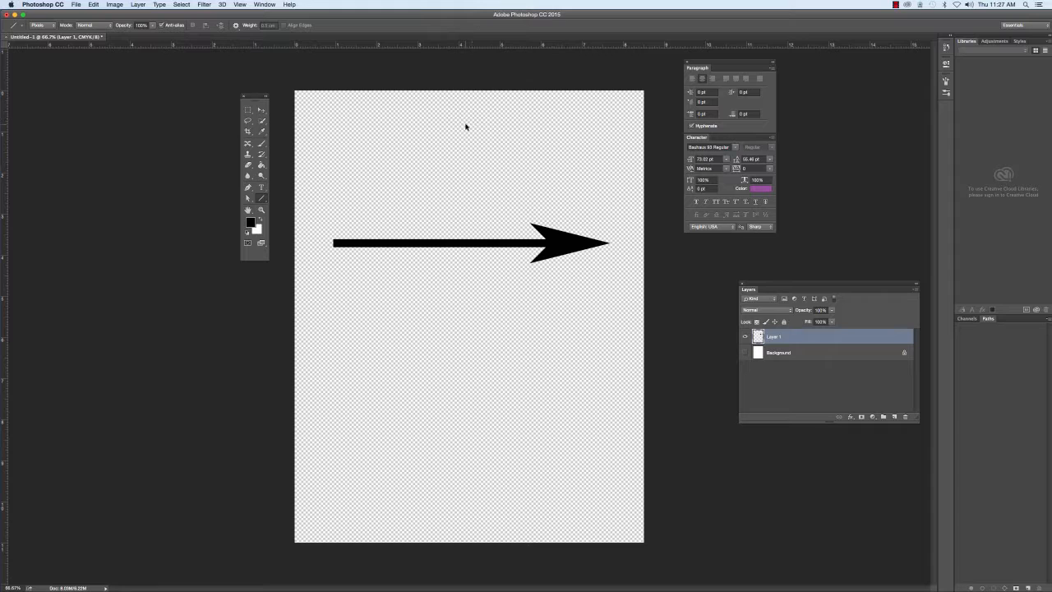
# Clear the horizontal arrow from Layer 1 and remove the selection.
pyautogui.press('super+a')
pyautogui.press('Delete')
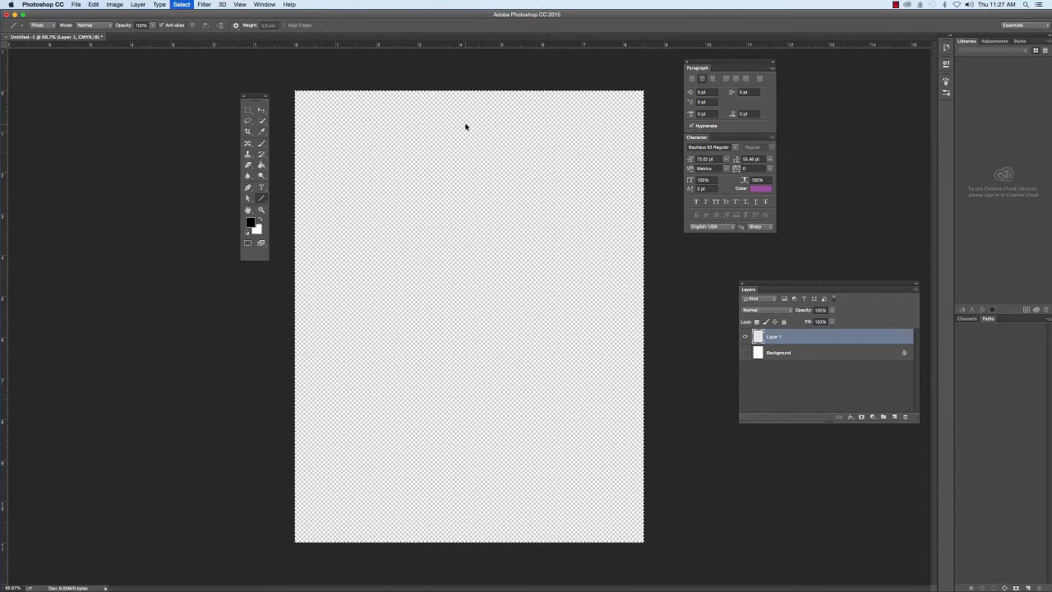
pyautogui.press('super+d')
# Reset the tool presets to the default set using Reset Tool Presets.
pyautogui.click(18, 26)
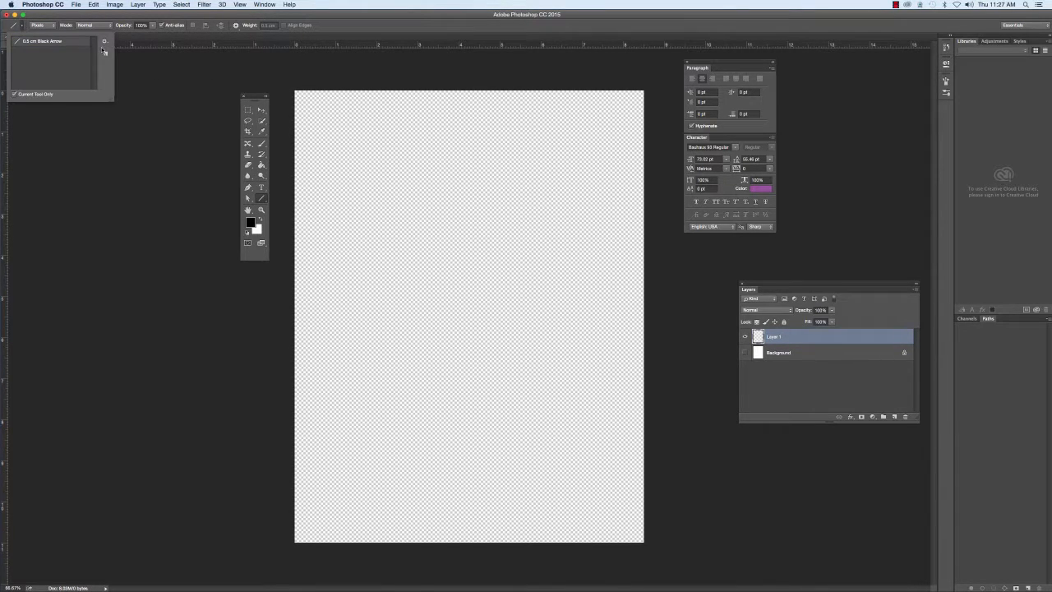
pyautogui.click(104, 41)
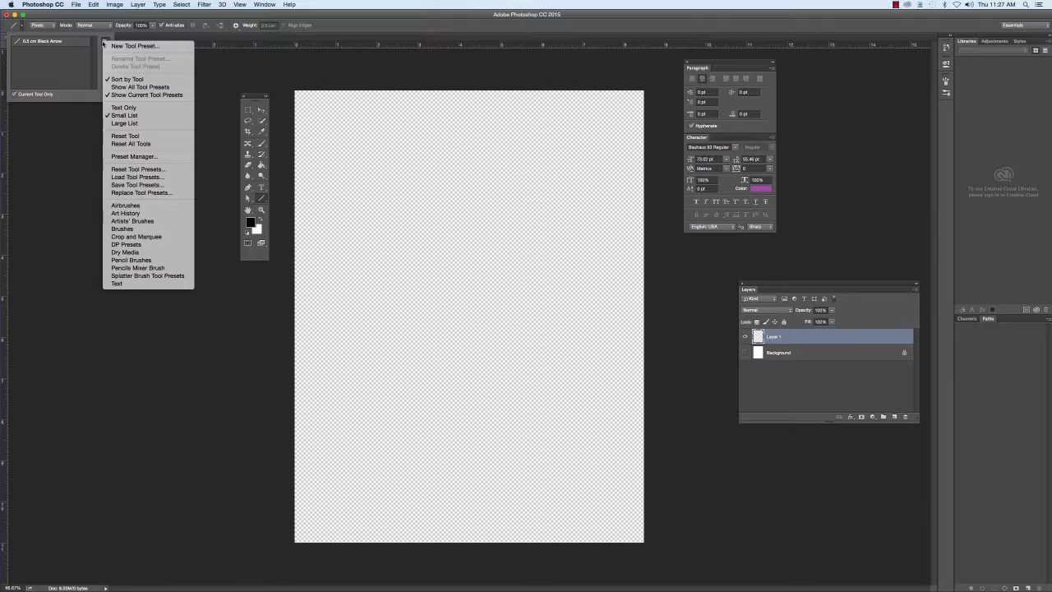
pyautogui.click(142, 170)
pyautogui.click(596, 190)
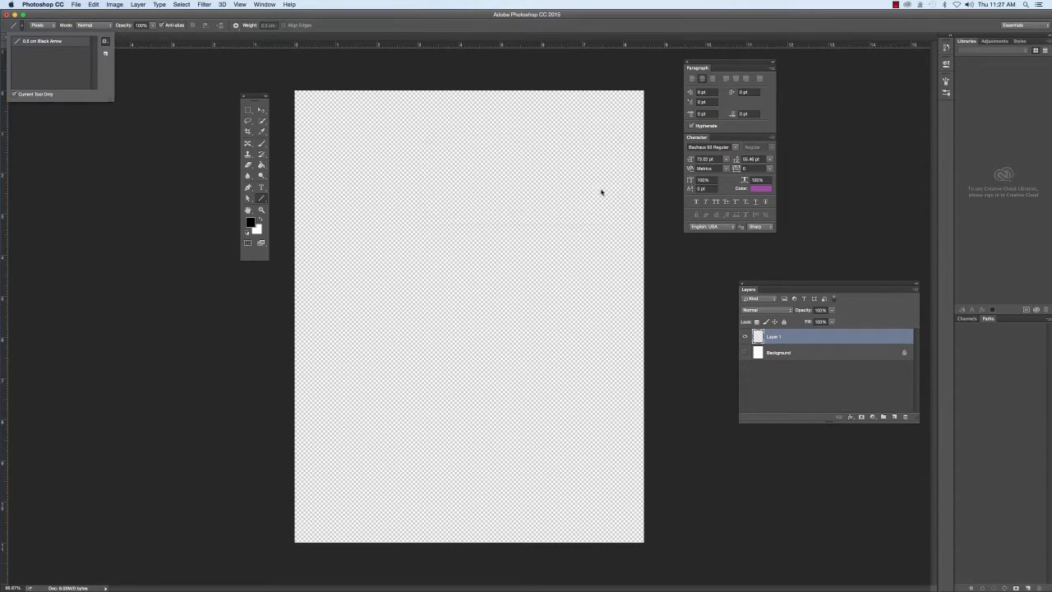
# Draw a slightly downward-sloping black arrow across the page's upper half on Layer 1 and warp it into a gentle downward-bowed curve.
pyautogui.click(262, 198)
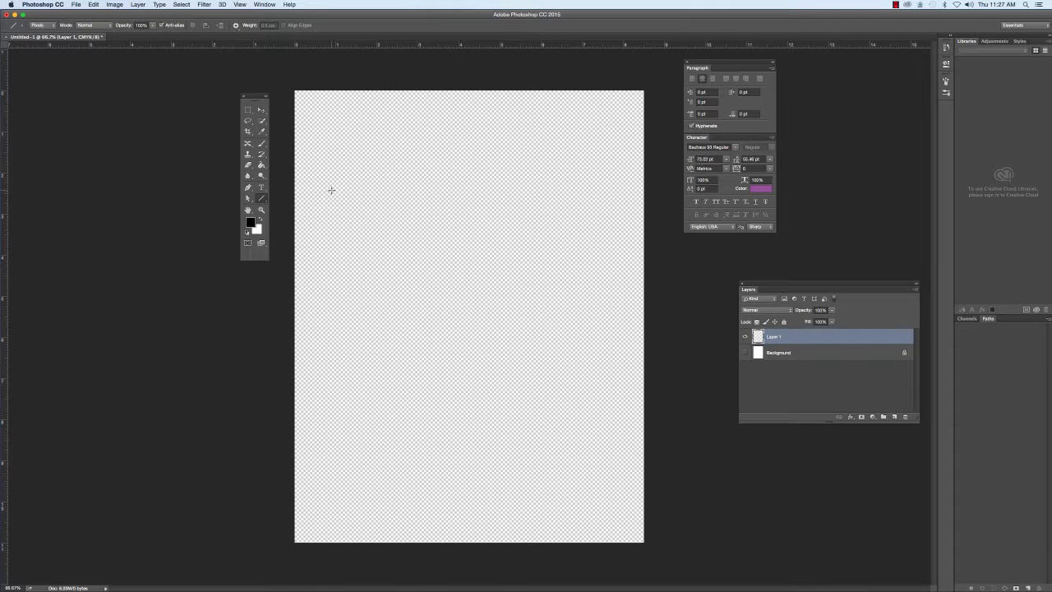
pyautogui.moveTo(331, 191); pyautogui.dragTo(614, 207)
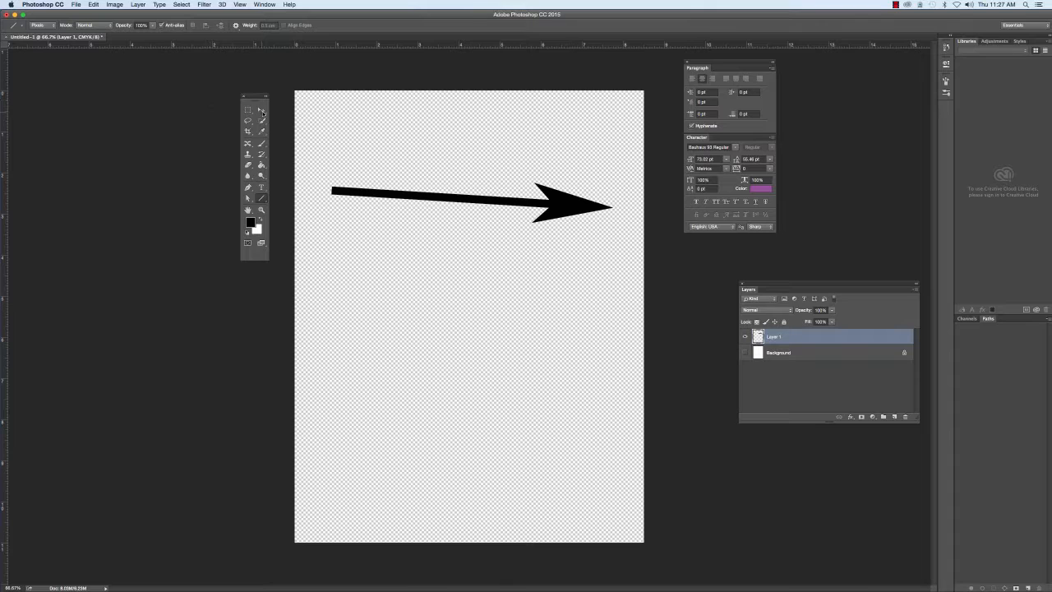
pyautogui.click(262, 110)
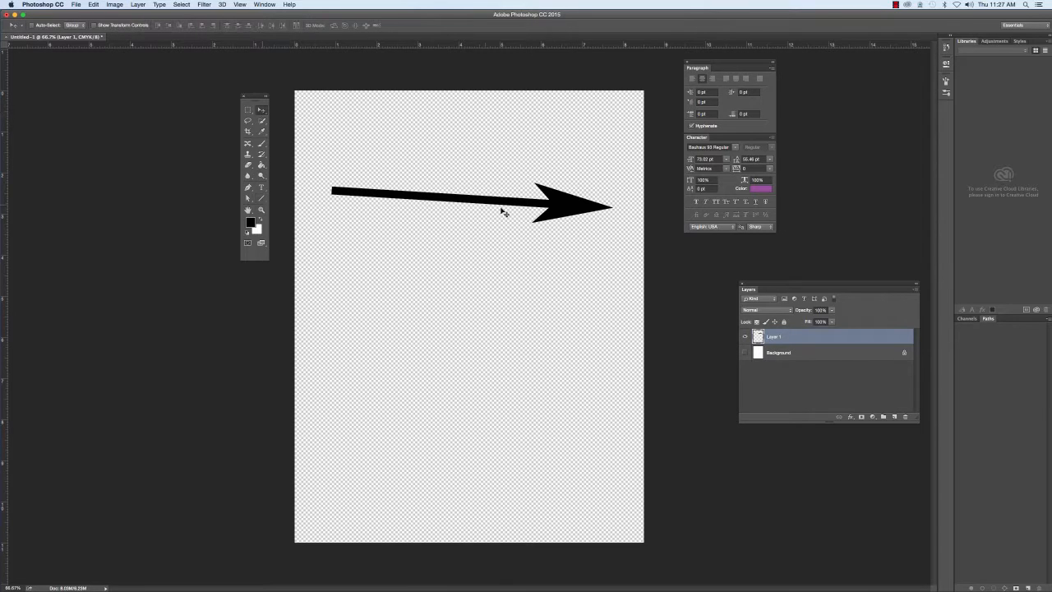
pyautogui.click(93, 5)
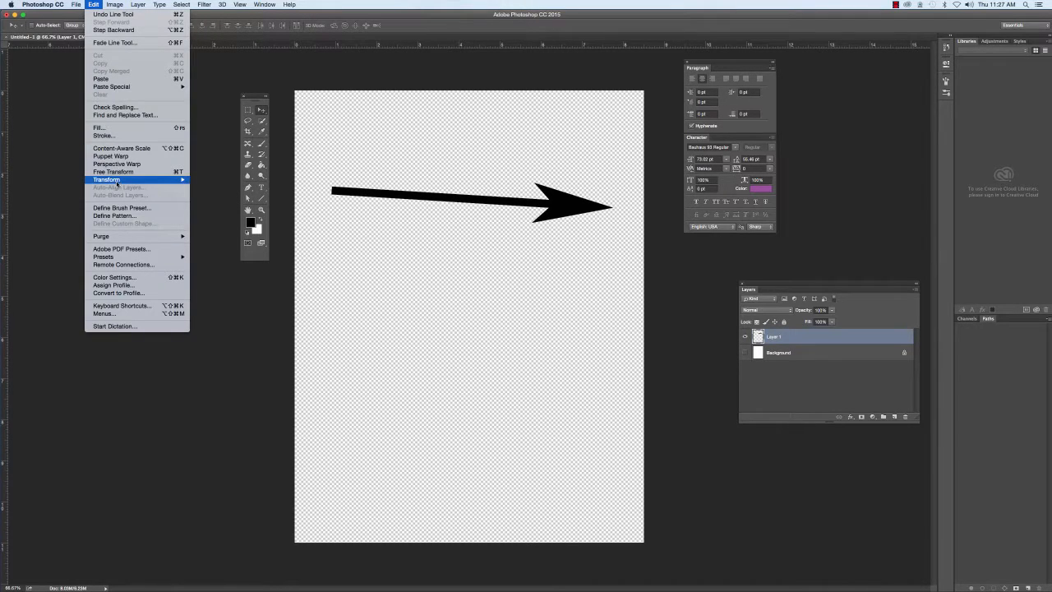
pyautogui.moveTo(117, 182)
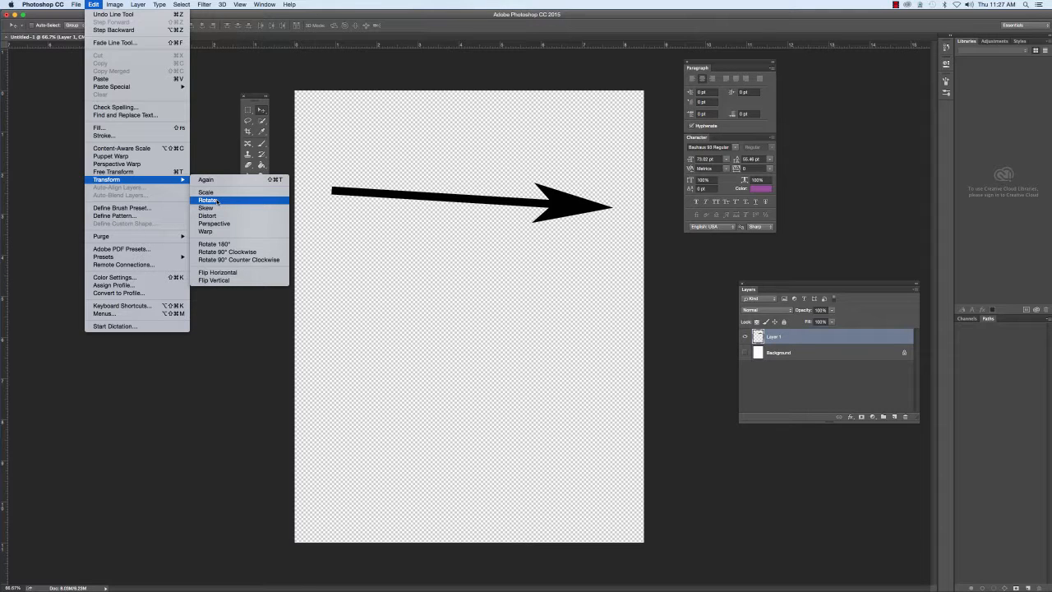
pyautogui.click(207, 231)
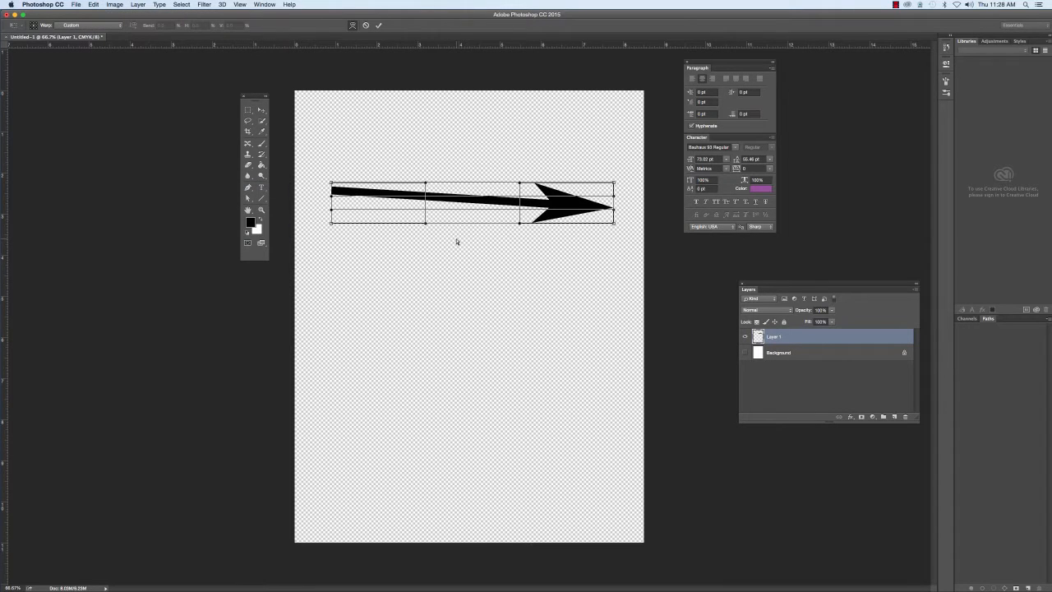
pyautogui.moveTo(425, 222); pyautogui.dragTo(413, 253)
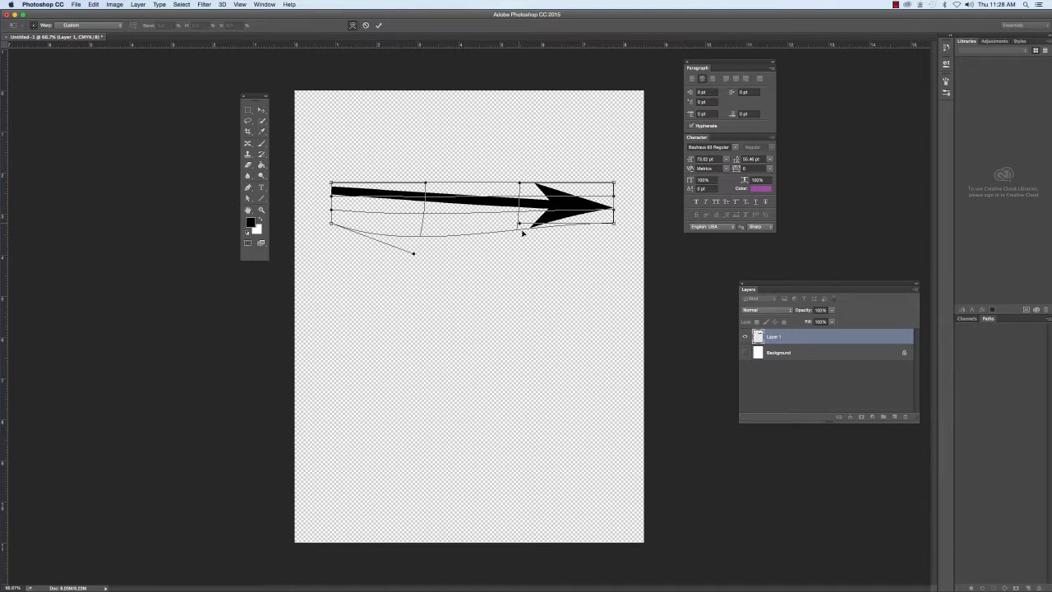
pyautogui.moveTo(520, 223); pyautogui.dragTo(531, 259)
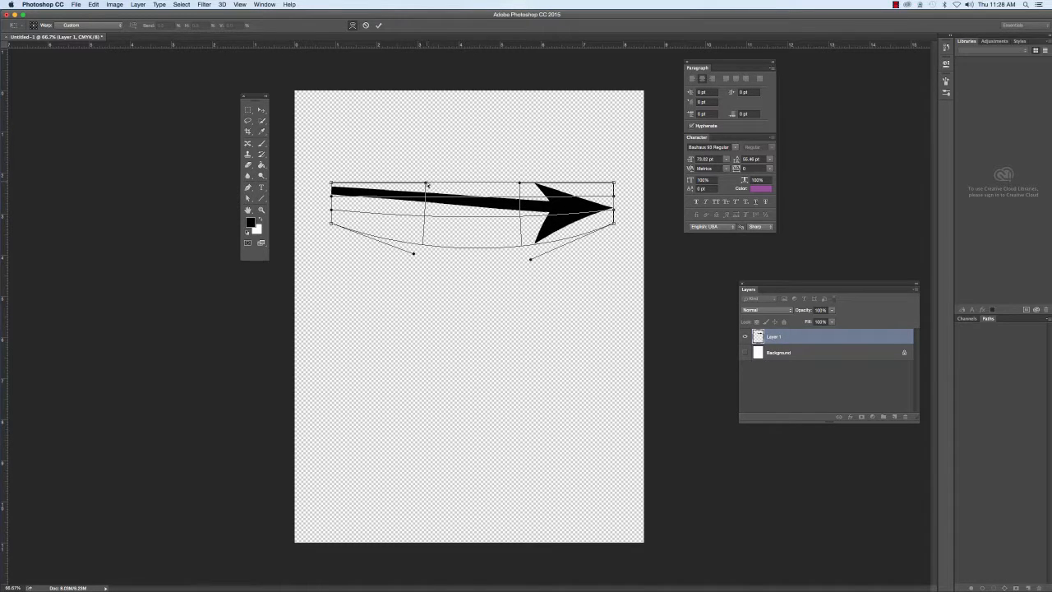
pyautogui.moveTo(426, 182); pyautogui.dragTo(427, 199)
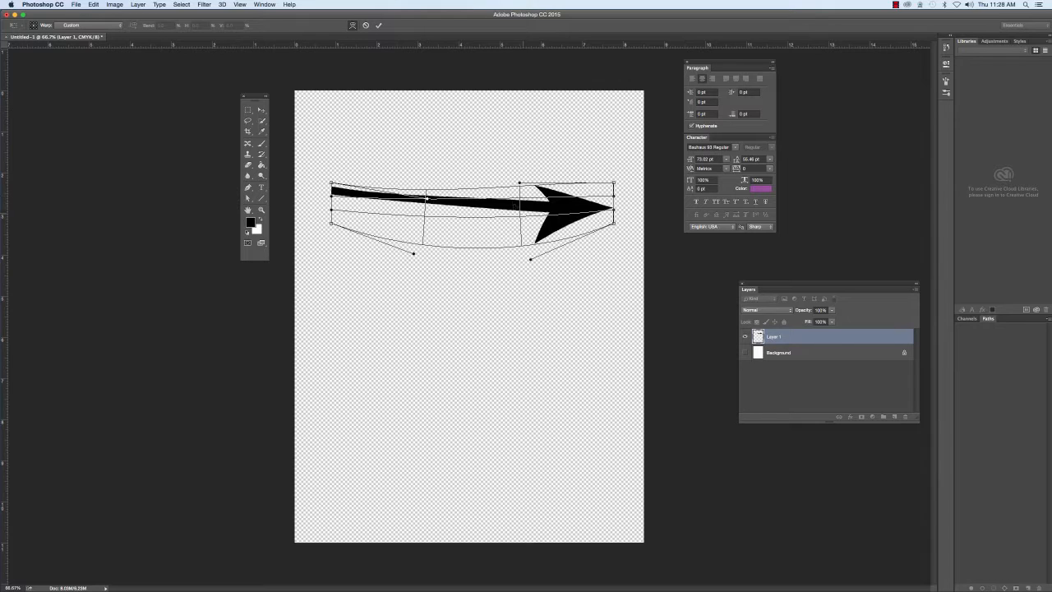
pyautogui.moveTo(520, 184); pyautogui.dragTo(513, 207)
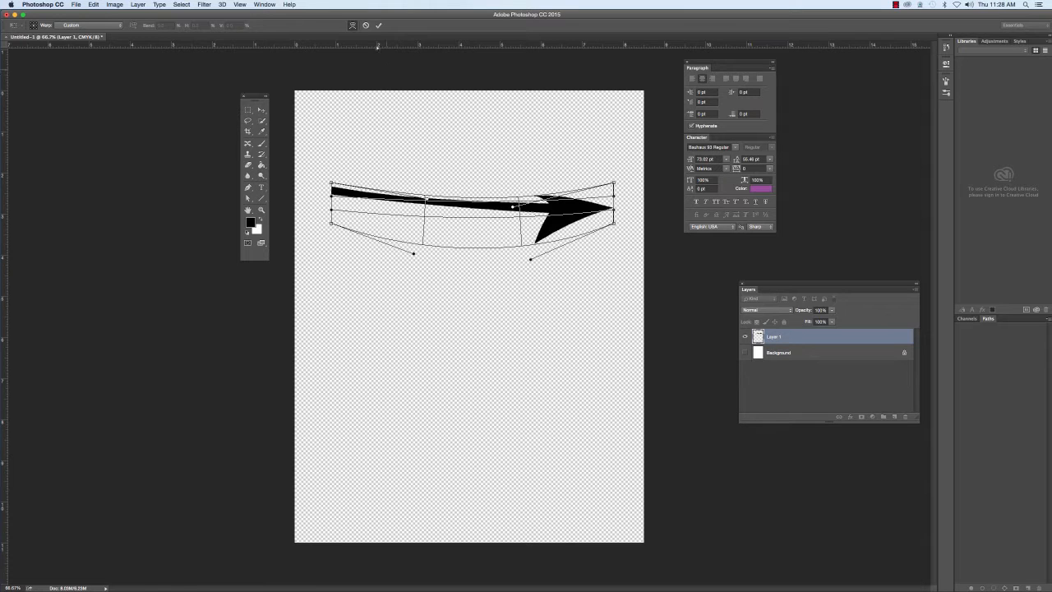
pyautogui.click(379, 25)
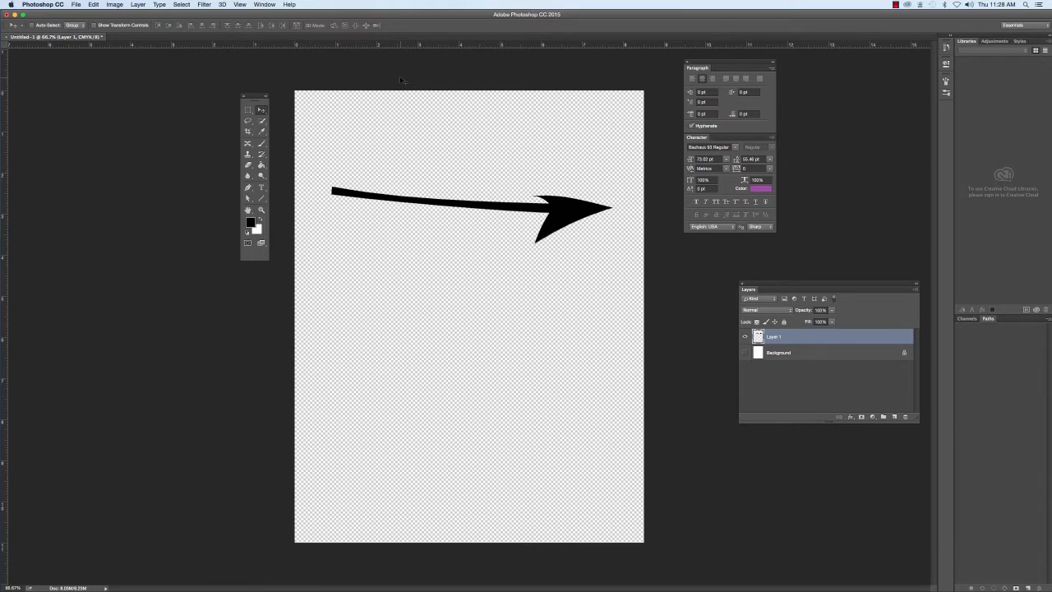